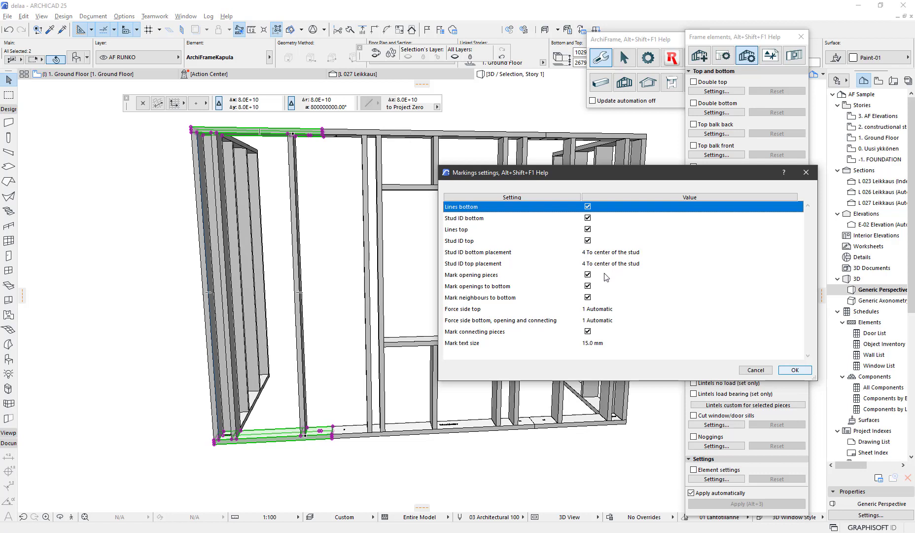
Step: Review the opening, neighbour and force-side top marking options and the 15.0 mark text size
{"action": "left_click", "coordinate": [550, 277]}
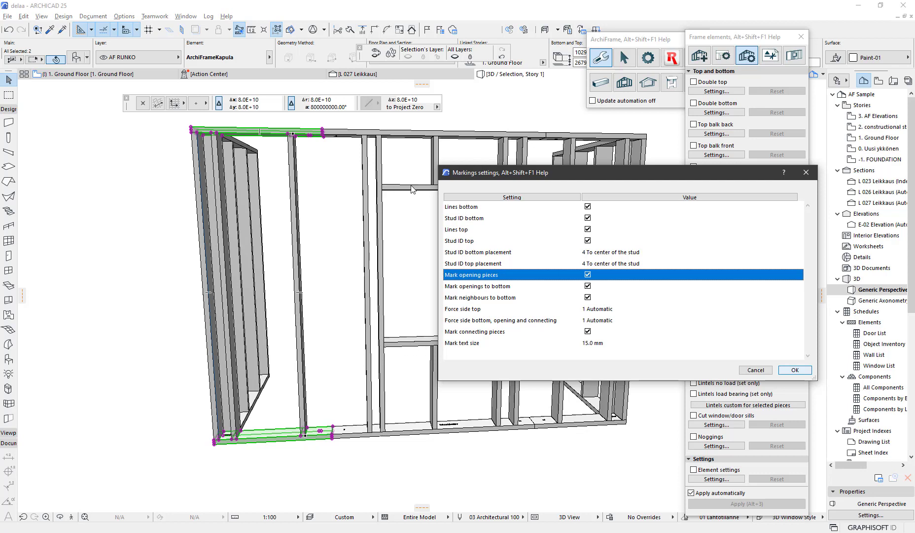
{"action": "key", "text": "Down"}
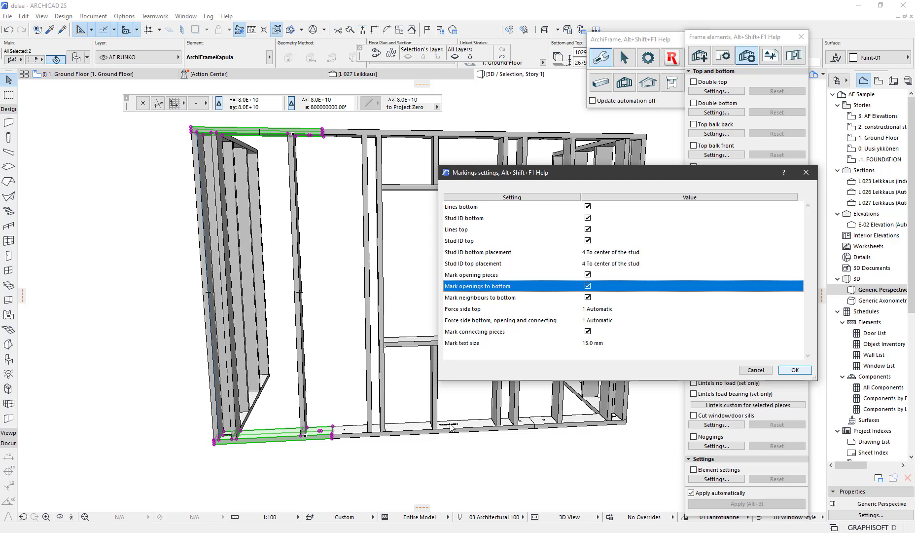
{"action": "left_click", "coordinate": [516, 298]}
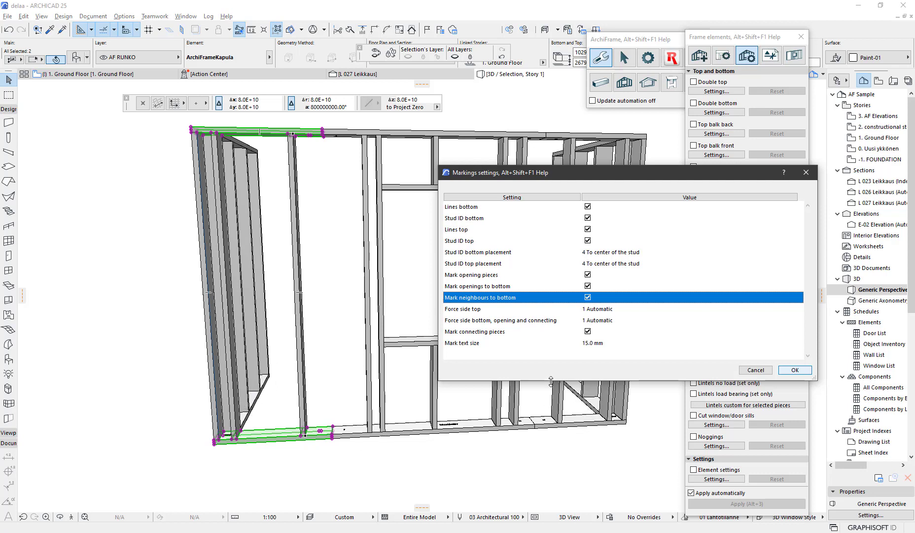
{"action": "left_click", "coordinate": [508, 309]}
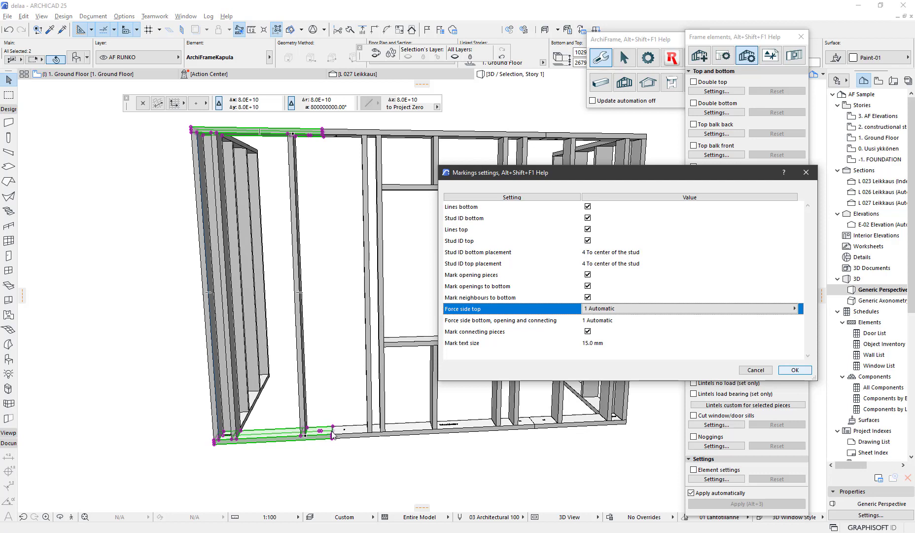
{"action": "left_click", "coordinate": [604, 342]}
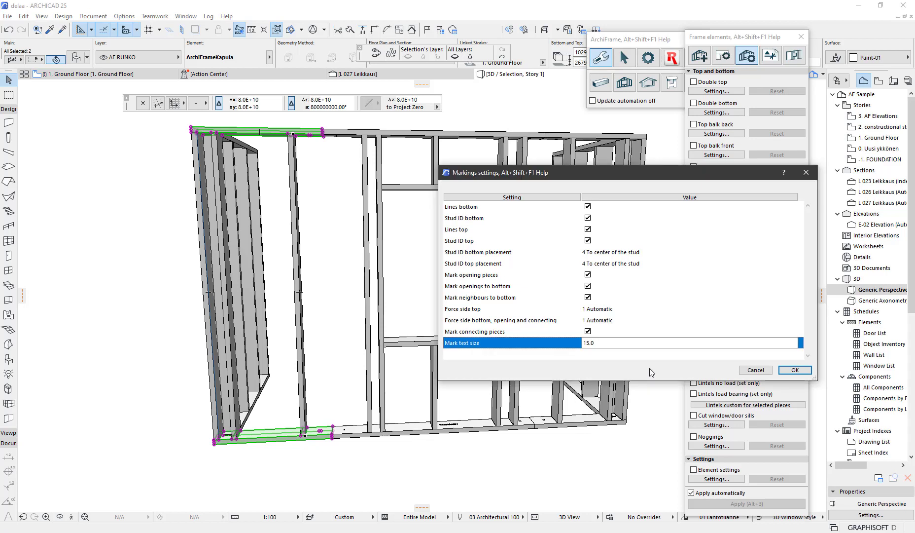
{"action": "left_click", "coordinate": [789, 370]}
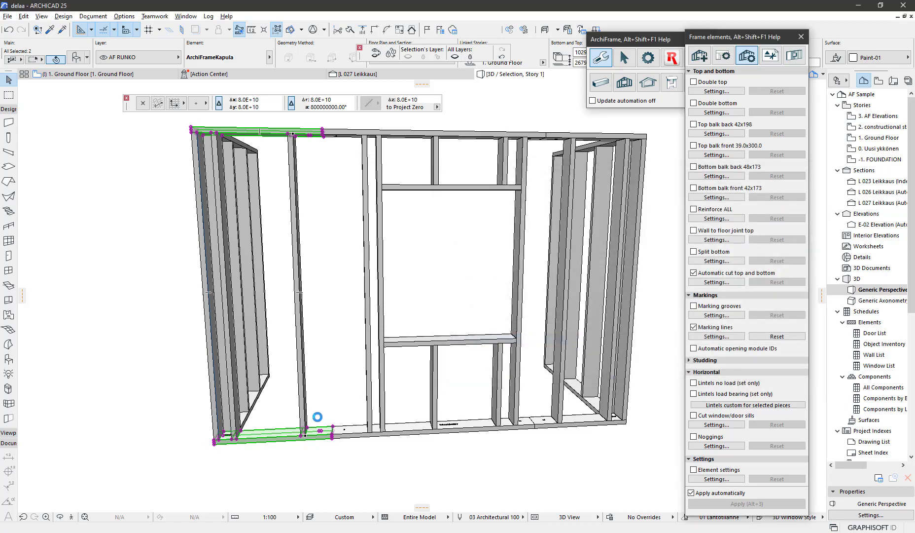
{"action": "scroll", "coordinate": [318, 432], "scroll_direction": "up", "scroll_amount": 3}
{"action": "scroll", "coordinate": [318, 433], "scroll_direction": "up", "scroll_amount": 2}
{"action": "scroll", "coordinate": [321, 431], "scroll_direction": "up", "scroll_amount": 2}
{"action": "scroll", "coordinate": [378, 434], "scroll_direction": "up", "scroll_amount": 2}
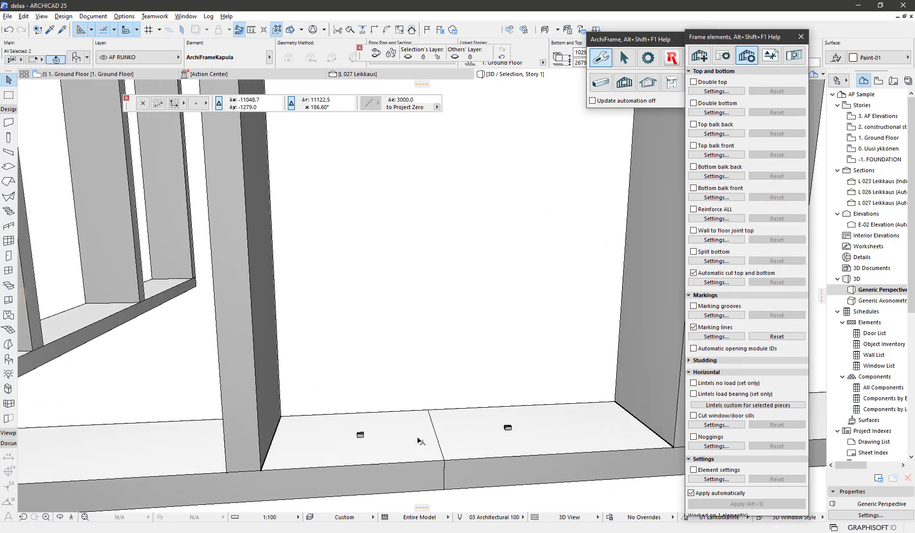
{"action": "left_click", "coordinate": [436, 443]}
{"action": "middle_click_drag", "start_coordinate": [436, 443], "coordinate": [402, 361], "text": "shift"}
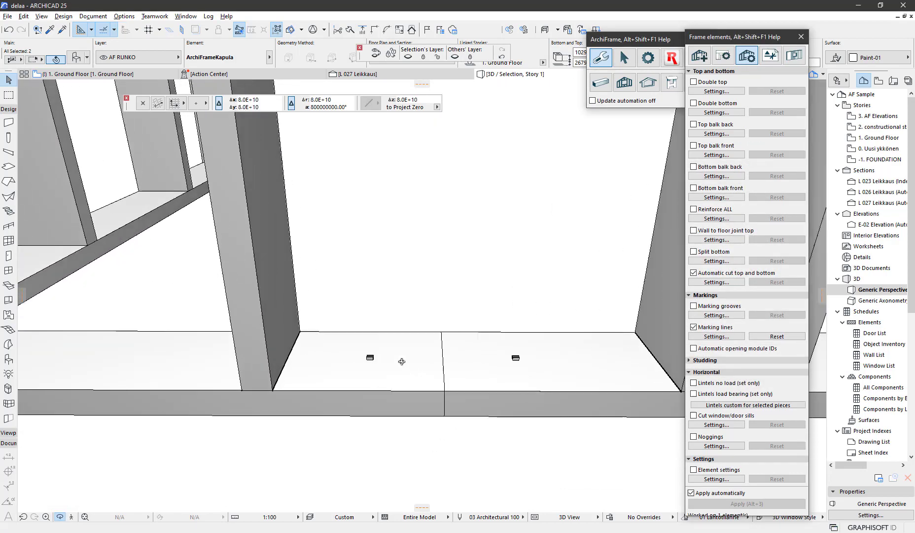
{"action": "key", "text": "Escape"}
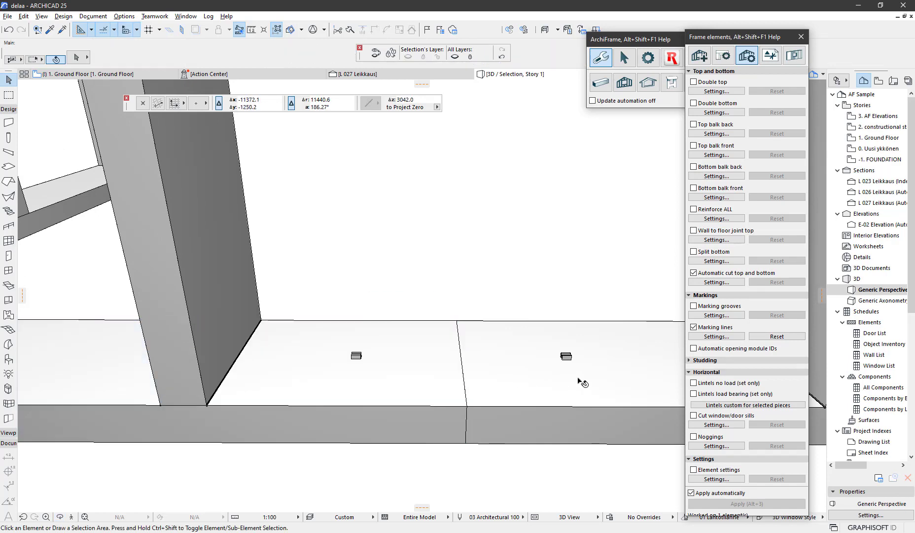
{"action": "left_click", "coordinate": [583, 381]}
{"action": "left_click", "coordinate": [392, 379]}
{"action": "key", "text": "Escape"}
{"action": "scroll", "coordinate": [401, 378], "scroll_direction": "down", "scroll_amount": 3}
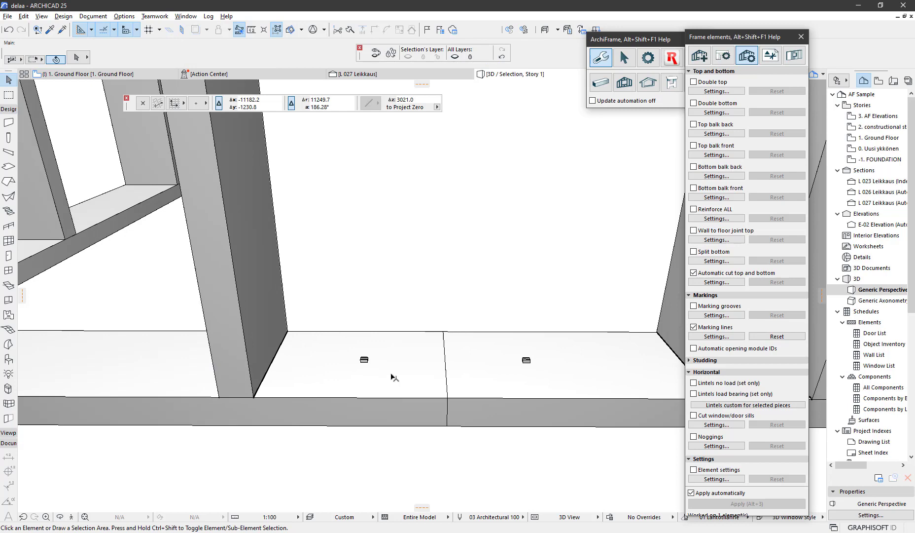
{"action": "scroll", "coordinate": [427, 377], "scroll_direction": "down", "scroll_amount": 2}
{"action": "scroll", "coordinate": [428, 378], "scroll_direction": "down", "scroll_amount": 2}
{"action": "scroll", "coordinate": [458, 377], "scroll_direction": "down", "scroll_amount": 1}
{"action": "scroll", "coordinate": [501, 379], "scroll_direction": "up", "scroll_amount": 5}
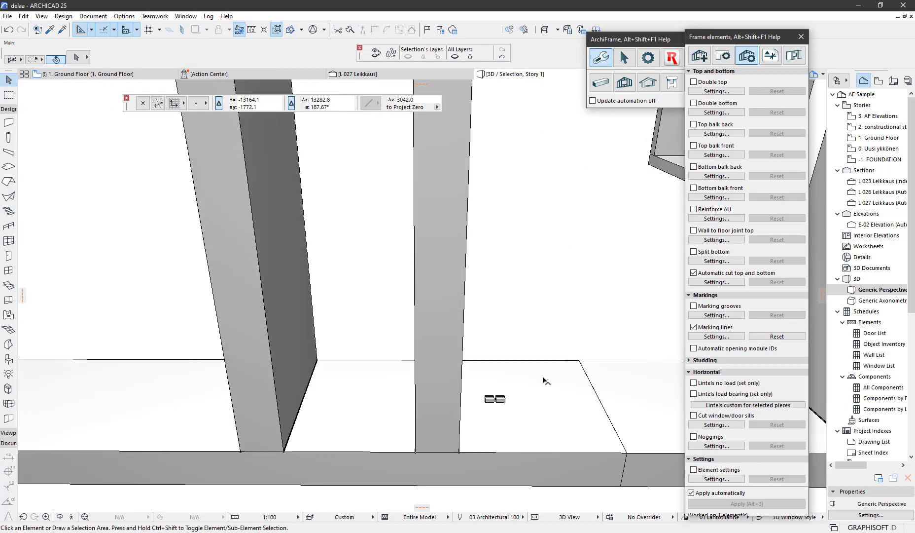
{"action": "scroll", "coordinate": [529, 404], "scroll_direction": "down", "scroll_amount": 1}
{"action": "left_click", "coordinate": [465, 415]}
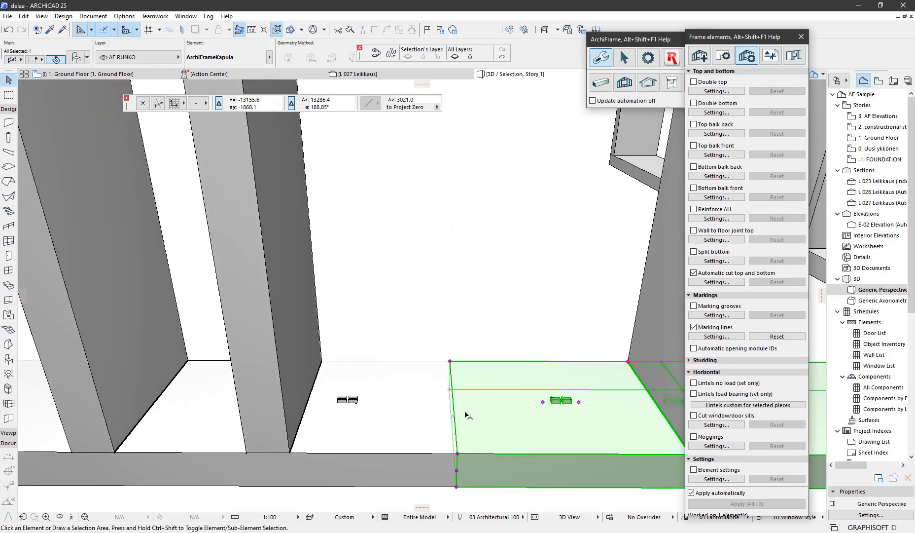
{"action": "left_click", "coordinate": [412, 418], "text": "shift"}
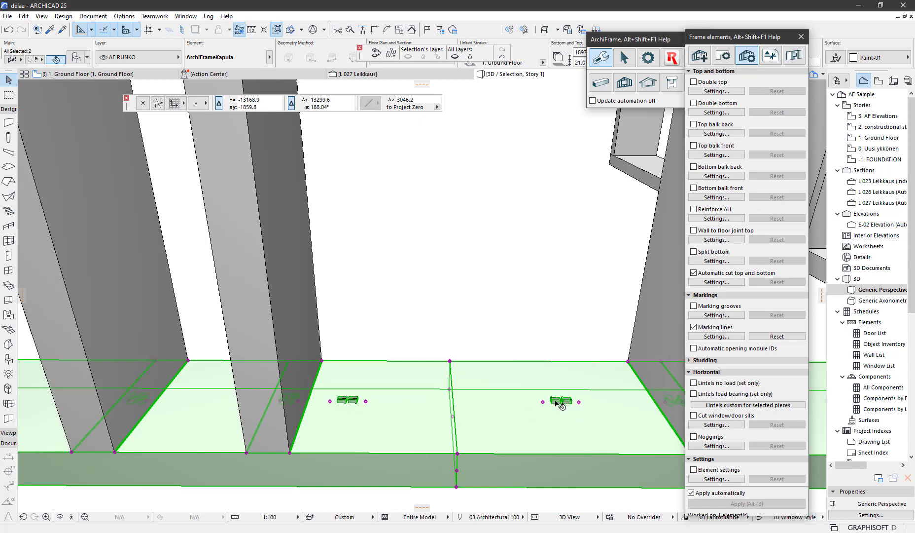
{"action": "key", "text": "Escape"}
{"action": "scroll", "coordinate": [535, 417], "scroll_direction": "down", "scroll_amount": 1}
{"action": "scroll", "coordinate": [533, 415], "scroll_direction": "down", "scroll_amount": 1}
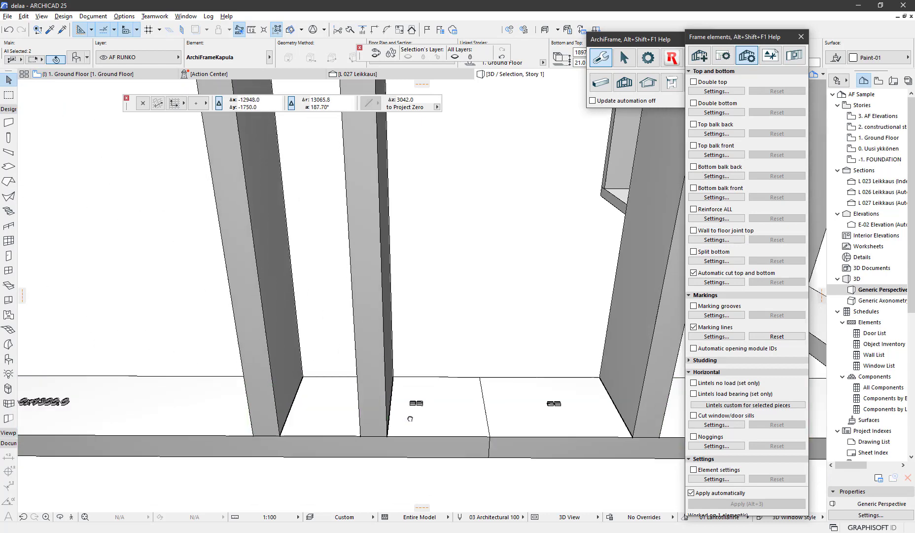
{"action": "scroll", "coordinate": [429, 418], "scroll_direction": "up", "scroll_amount": 1}
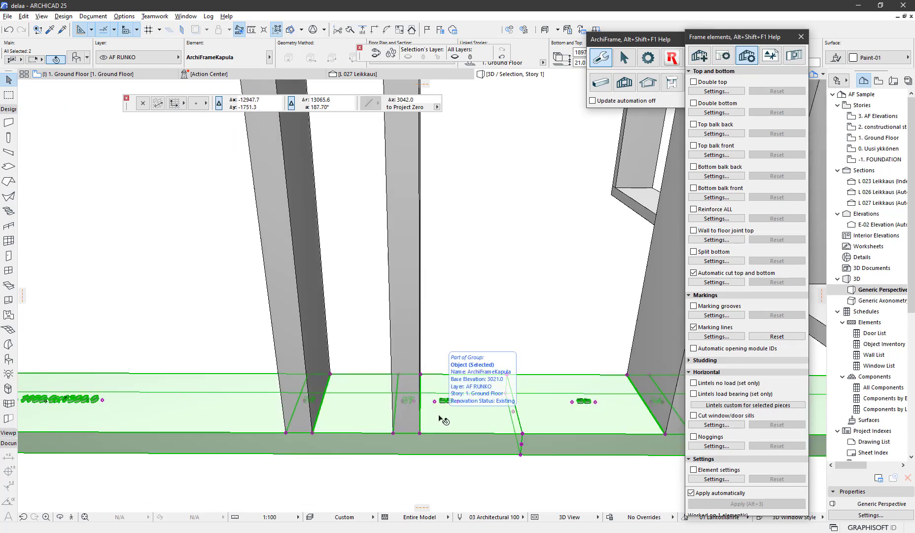
{"action": "key", "text": "F5"}
{"action": "scroll", "coordinate": [422, 414], "scroll_direction": "up", "scroll_amount": 1}
{"action": "scroll", "coordinate": [404, 408], "scroll_direction": "up", "scroll_amount": 1}
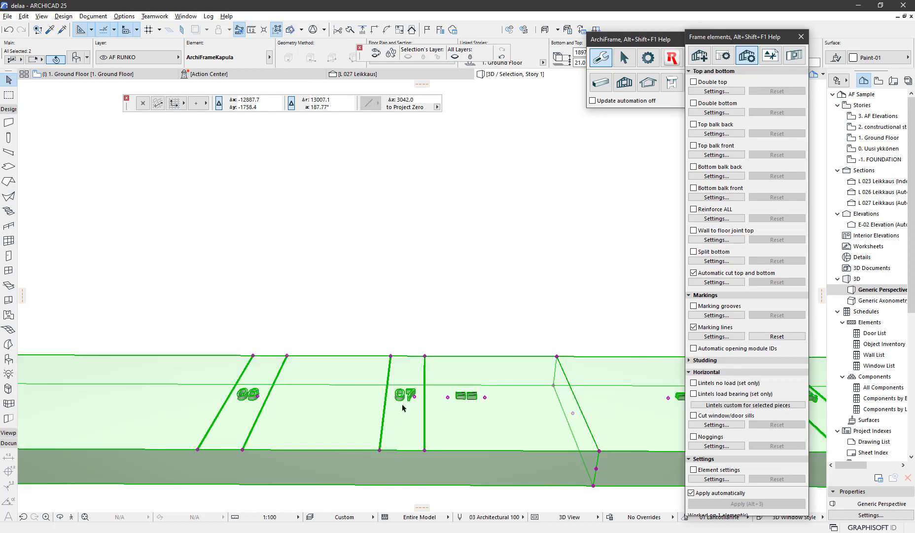
{"action": "mouse_move", "coordinate": [403, 408]}
{"action": "middle_mouse_down", "text": "shift"}
{"action": "mouse_move", "coordinate": [369, 442]}
{"action": "mouse_move", "coordinate": [517, 442]}
{"action": "middle_mouse_up", "text": "shift"}
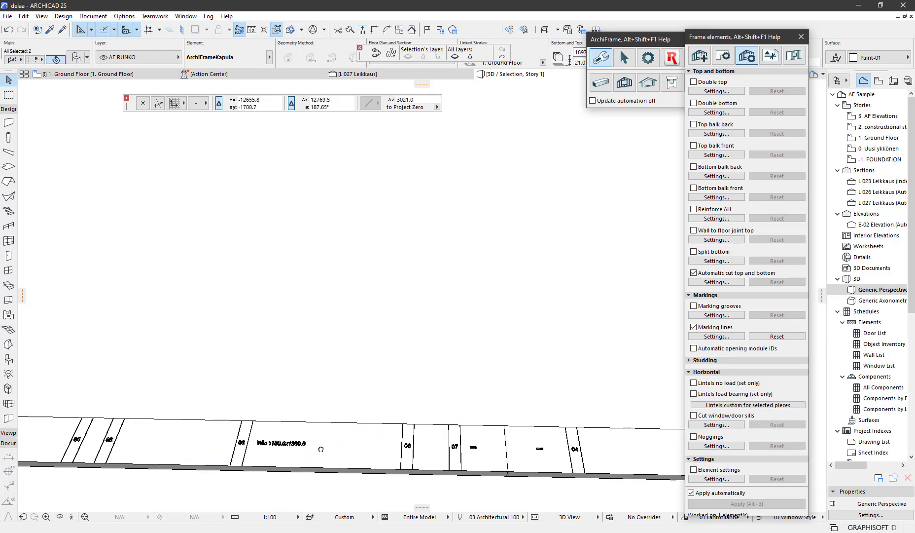
{"action": "scroll", "coordinate": [517, 442], "scroll_direction": "up", "scroll_amount": 2}
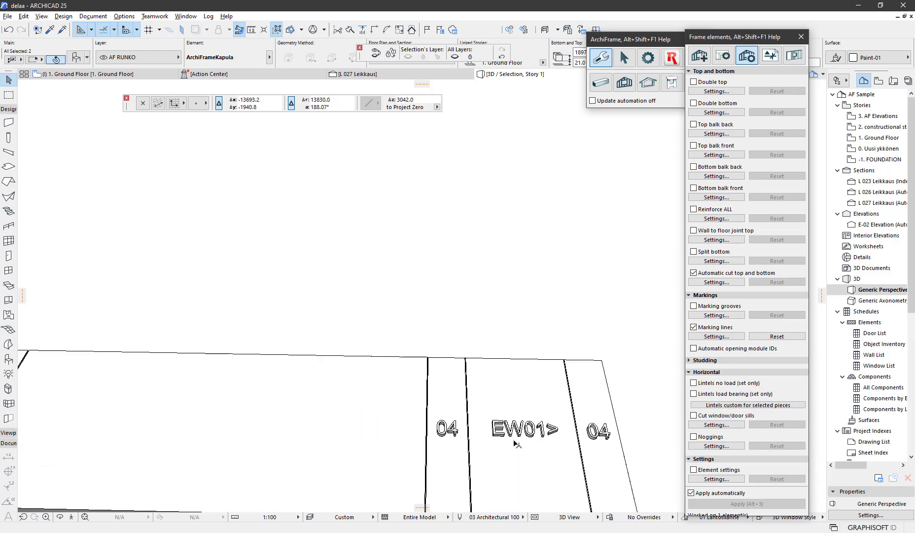
{"action": "left_click", "coordinate": [517, 442]}
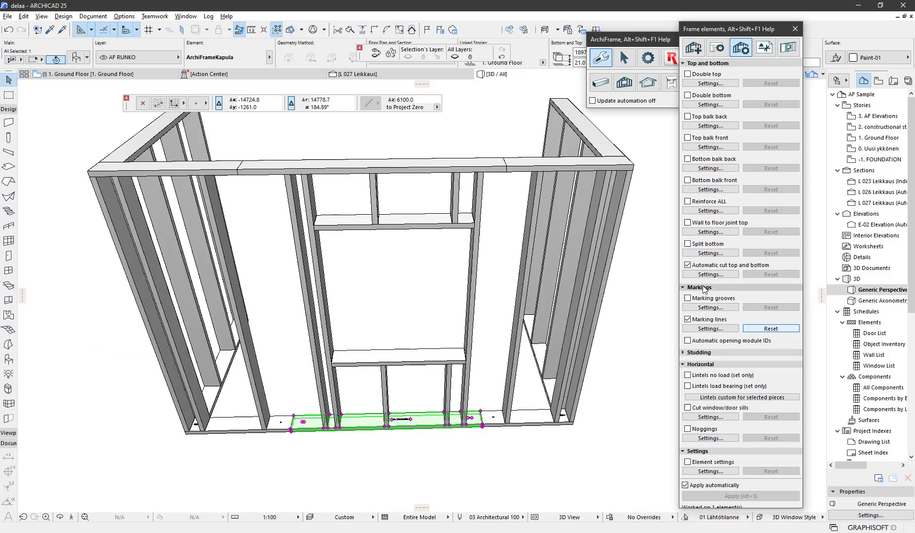
Step: Set Force side top and Force side bottom, opening and connecting both to 4 Bottom
{"action": "left_click", "coordinate": [711, 328]}
{"action": "left_click", "coordinate": [610, 313]}
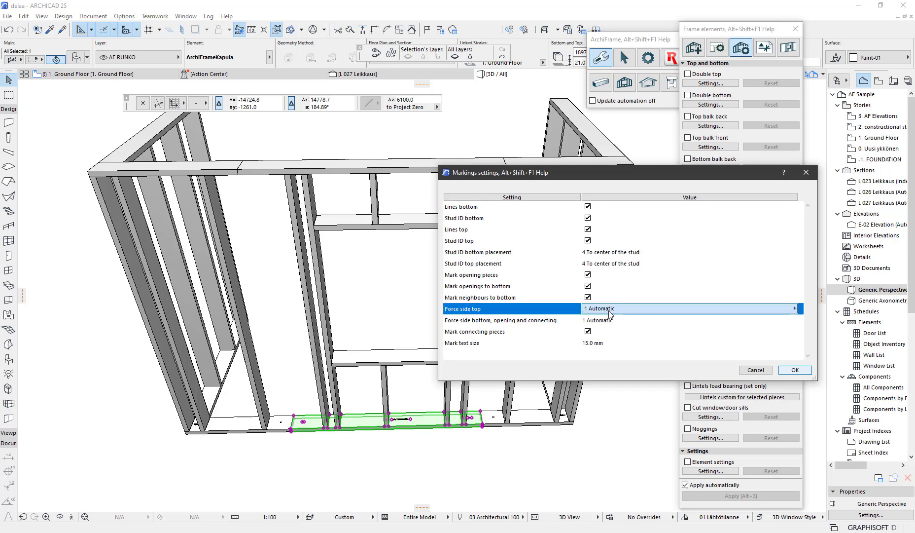
{"action": "left_click", "coordinate": [795, 309]}
{"action": "left_click", "coordinate": [829, 334]}
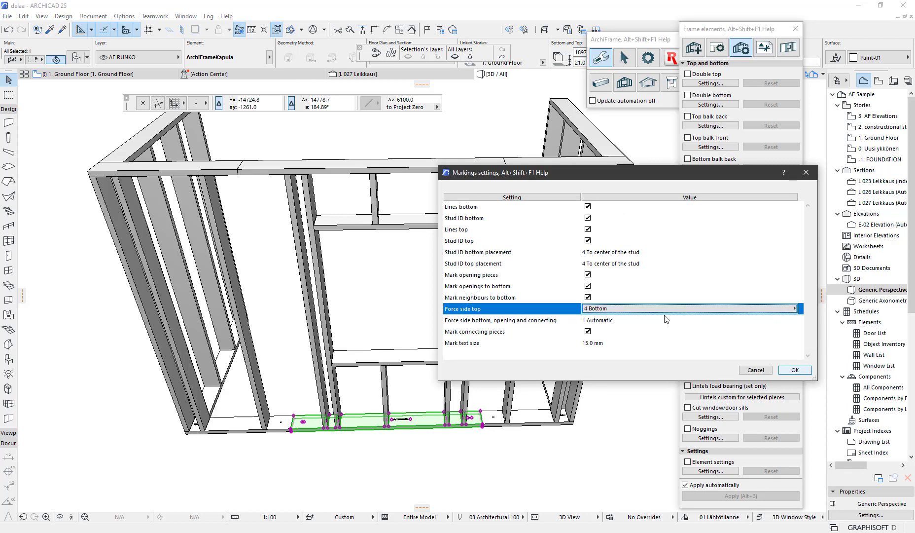
{"action": "left_click", "coordinate": [609, 320]}
{"action": "left_click", "coordinate": [795, 321]}
{"action": "left_click", "coordinate": [820, 344]}
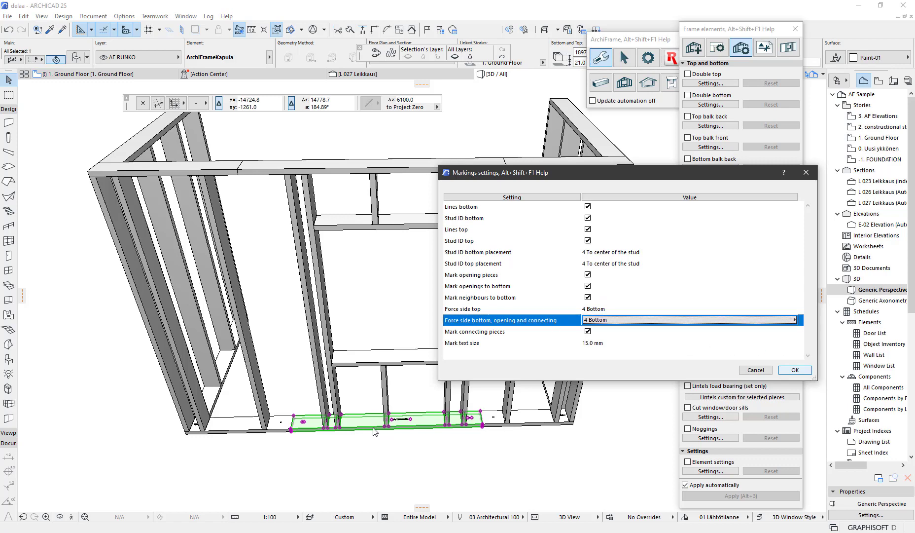
{"action": "left_click", "coordinate": [781, 374]}
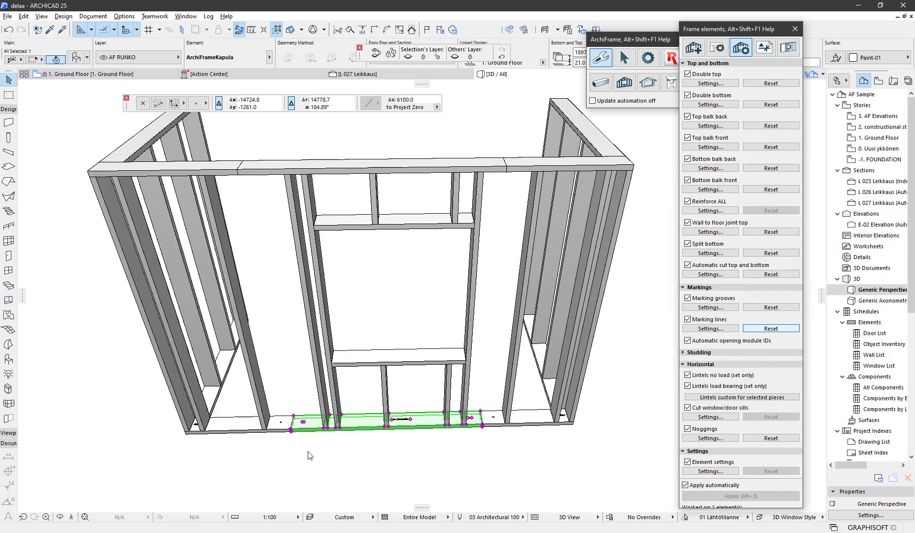
{"action": "scroll", "coordinate": [300, 440], "scroll_direction": "up", "scroll_amount": 3}
{"action": "scroll", "coordinate": [276, 426], "scroll_direction": "up", "scroll_amount": 3}
{"action": "scroll", "coordinate": [254, 415], "scroll_direction": "up", "scroll_amount": 2}
{"action": "scroll", "coordinate": [253, 414], "scroll_direction": "up", "scroll_amount": 3}
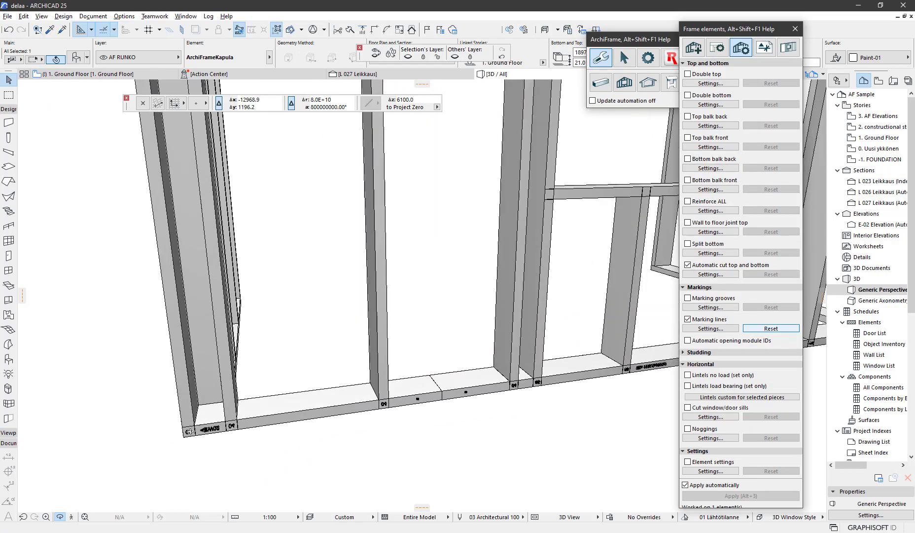
{"action": "scroll", "coordinate": [141, 377], "scroll_direction": "up", "scroll_amount": 1}
{"action": "scroll", "coordinate": [140, 374], "scroll_direction": "down", "scroll_amount": 1}
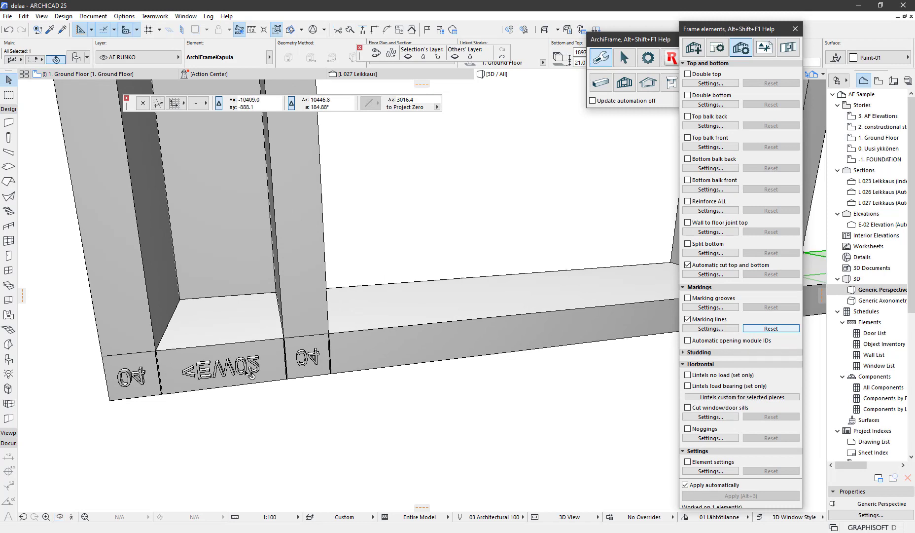
{"action": "scroll", "coordinate": [246, 390], "scroll_direction": "down", "scroll_amount": 3}
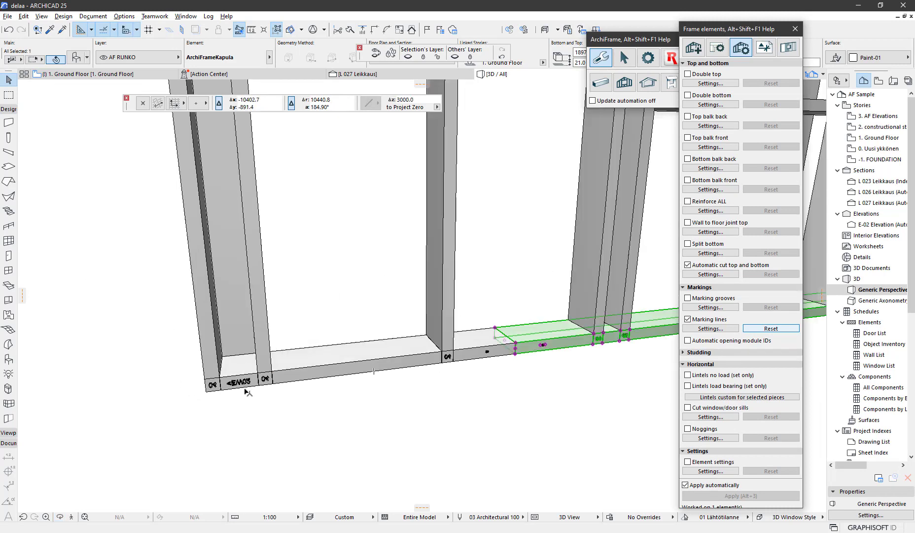
{"action": "scroll", "coordinate": [247, 390], "scroll_direction": "up", "scroll_amount": 3}
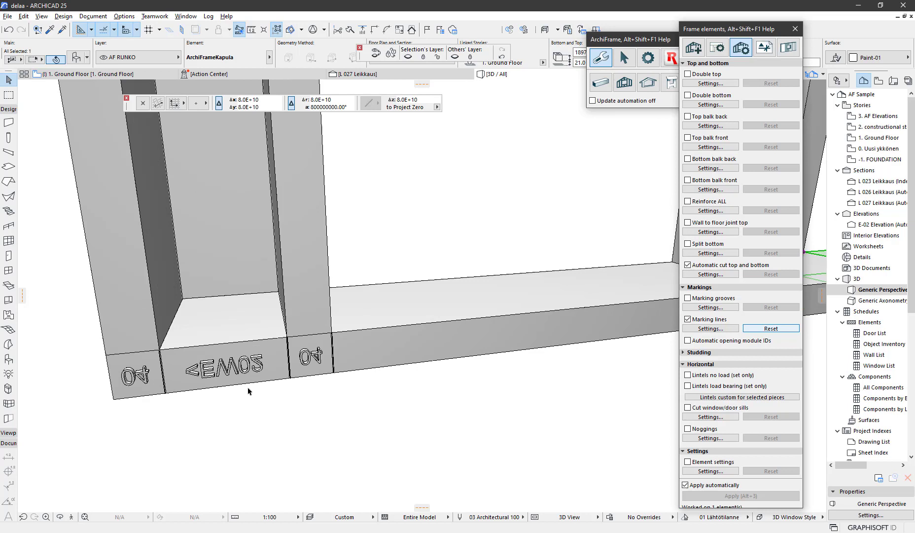
{"action": "scroll", "coordinate": [251, 390], "scroll_direction": "down", "scroll_amount": 1}
{"action": "scroll", "coordinate": [252, 380], "scroll_direction": "down", "scroll_amount": 2}
{"action": "scroll", "coordinate": [253, 364], "scroll_direction": "down", "scroll_amount": 3}
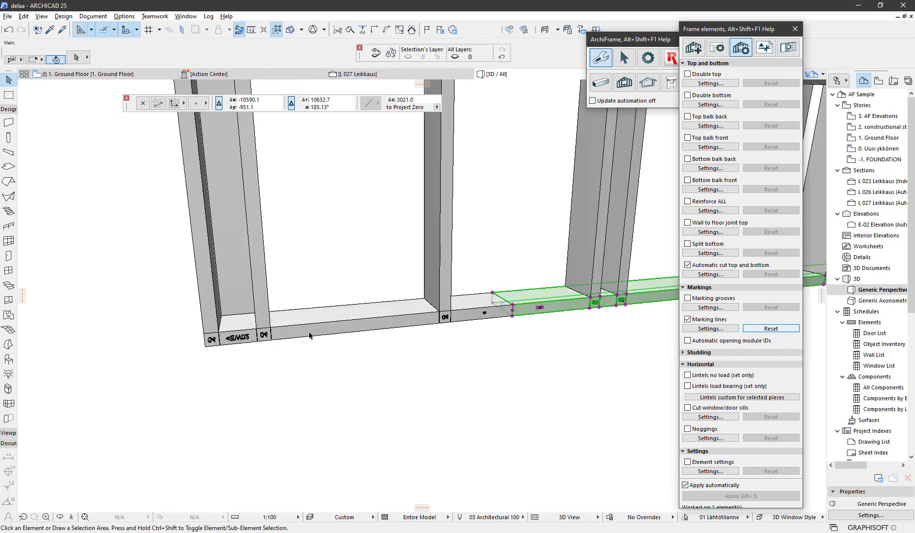
Step: Select the left bottom-plate segment after checking its stud number and wall-ID labels
{"action": "left_click", "coordinate": [289, 336]}
{"action": "scroll", "coordinate": [439, 370], "scroll_direction": "up", "scroll_amount": 2}
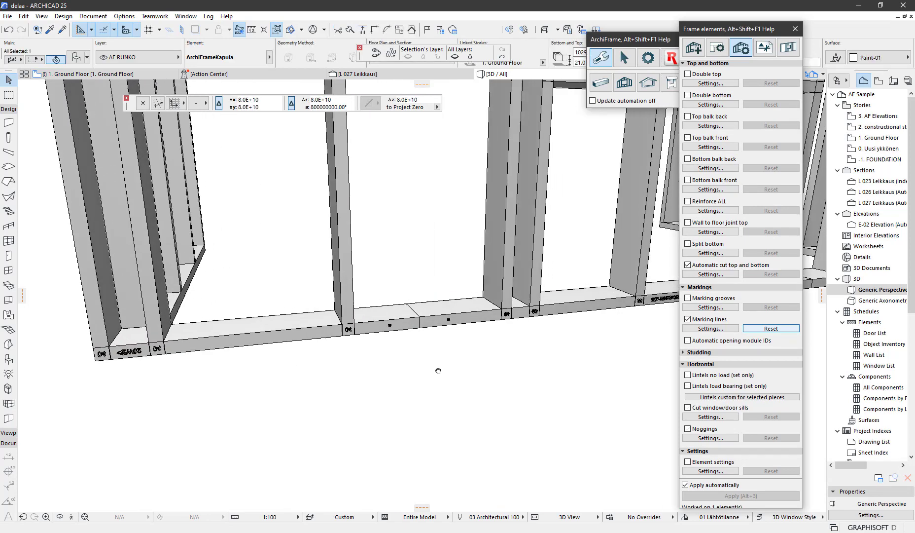
Step: Export the left bottom plate from Frame planks CNC to 123456.bvn, overwriting the old file
{"action": "left_click_drag", "start_coordinate": [629, 39], "coordinate": [608, 42]}
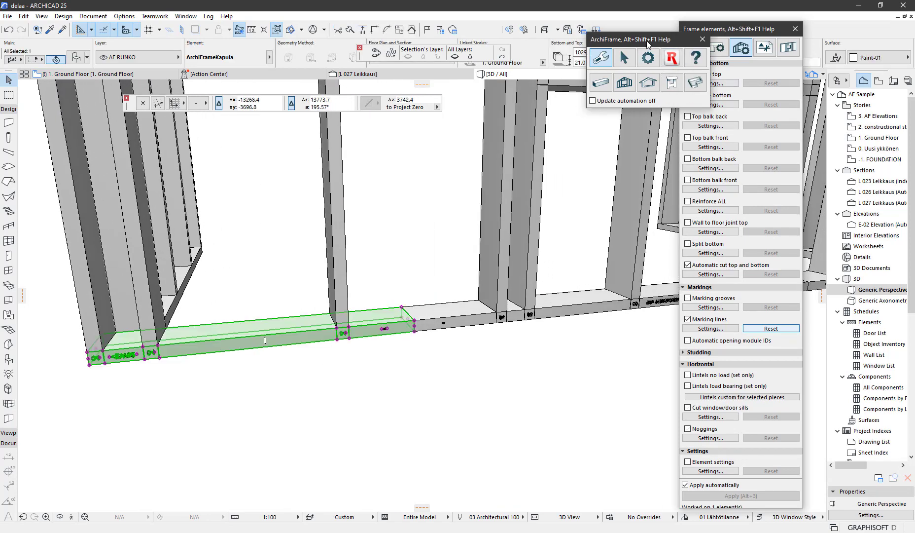
{"action": "left_click", "coordinate": [580, 87]}
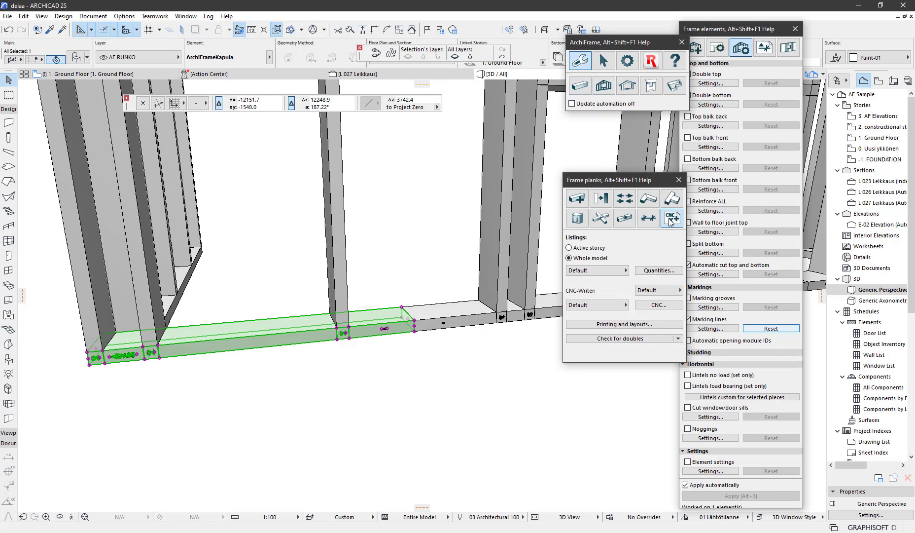
{"action": "left_click", "coordinate": [665, 308]}
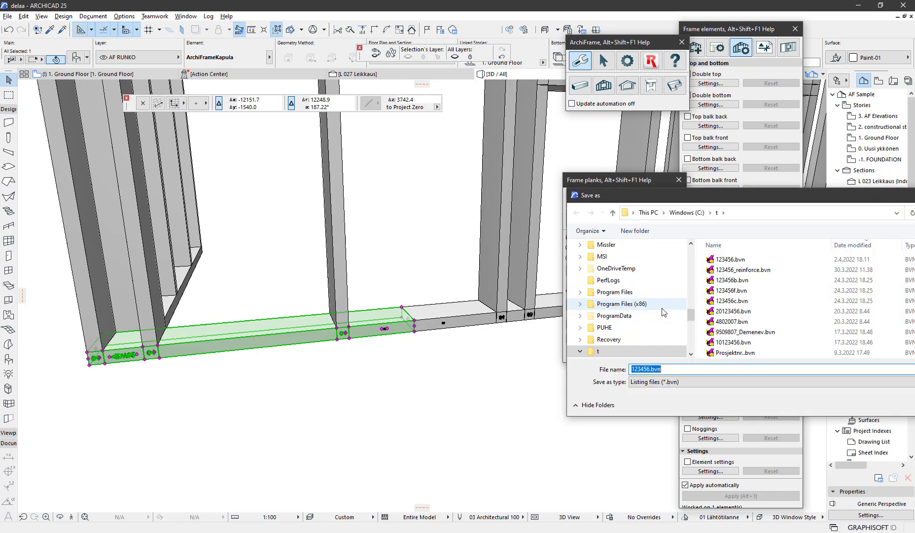
{"action": "key", "text": "Return"}
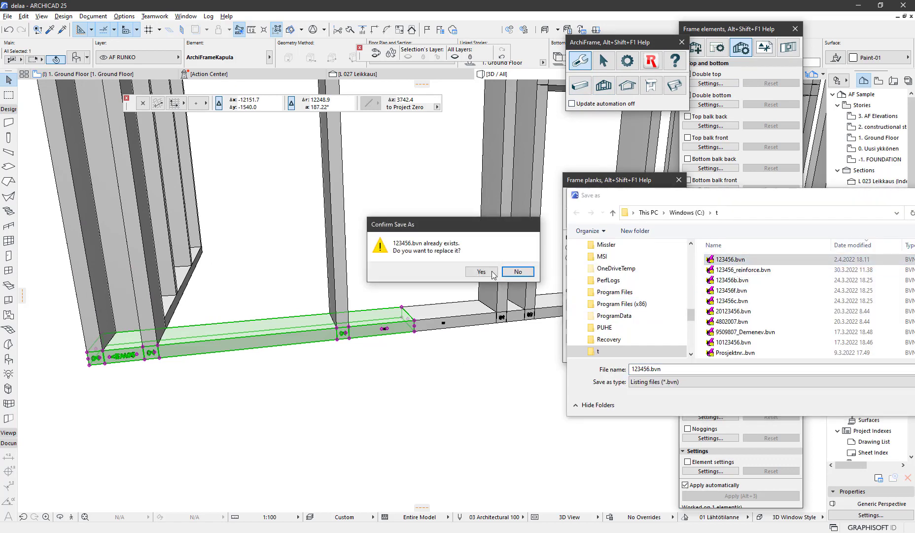
{"action": "left_click", "coordinate": [490, 273]}
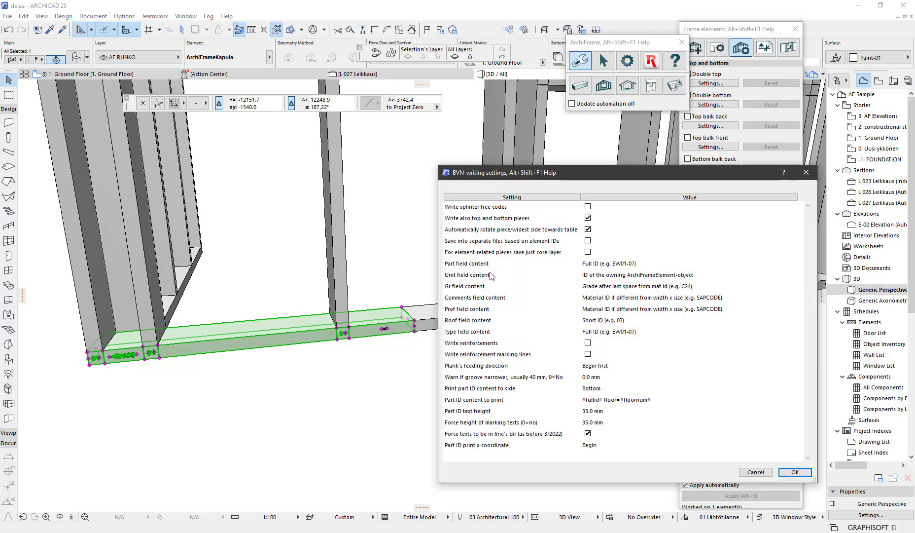
{"action": "key", "text": "Return"}
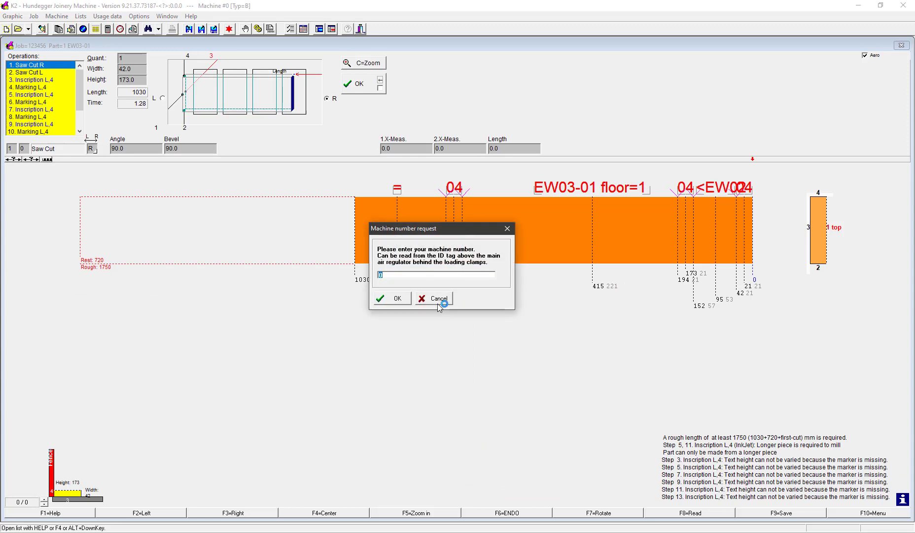
Step: Dismiss K2's machine-number request, review part EW03-01's inscriptions, then return to ARCHICAD
{"action": "left_click", "coordinate": [438, 304]}
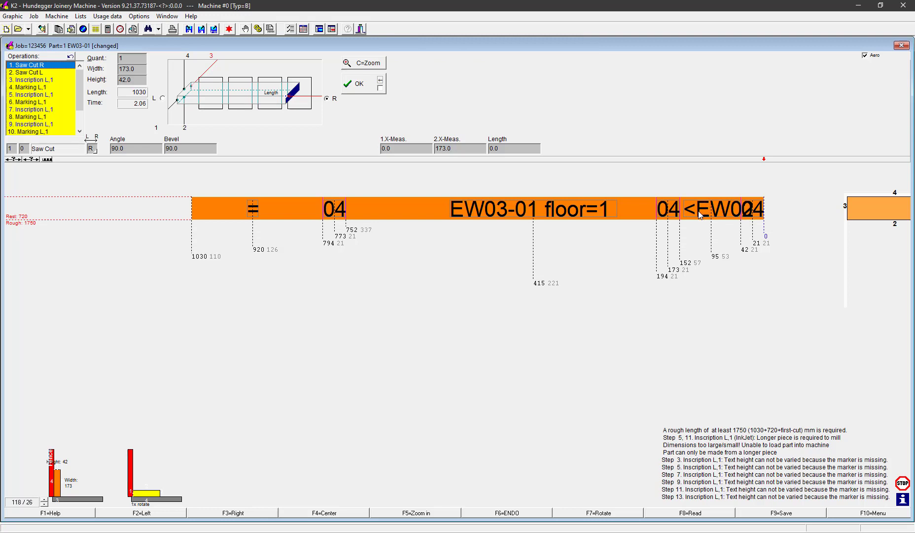
{"action": "key", "text": "alt+Tab"}
{"action": "key", "text": "alt+Tab"}
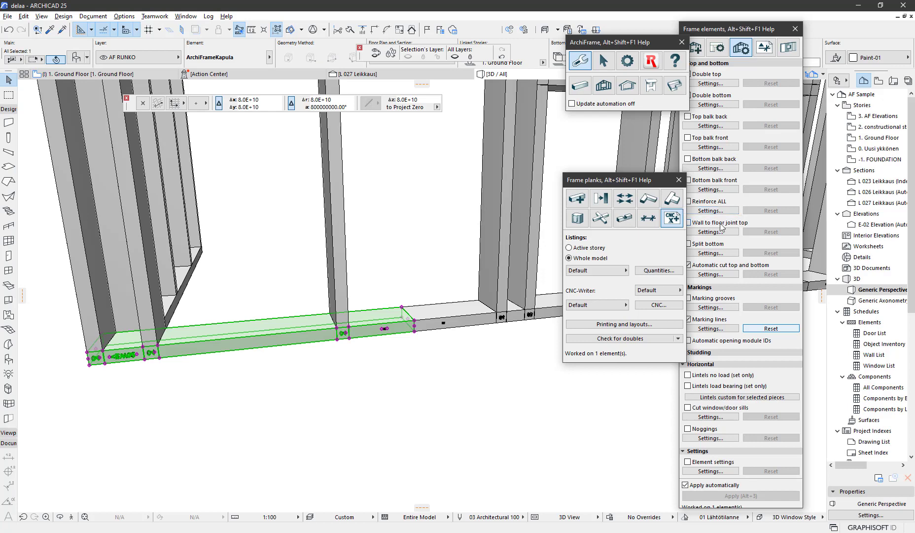
Step: Change Mark text size in the Marking lines settings from 15.0 to 25
{"action": "left_click", "coordinate": [727, 328]}
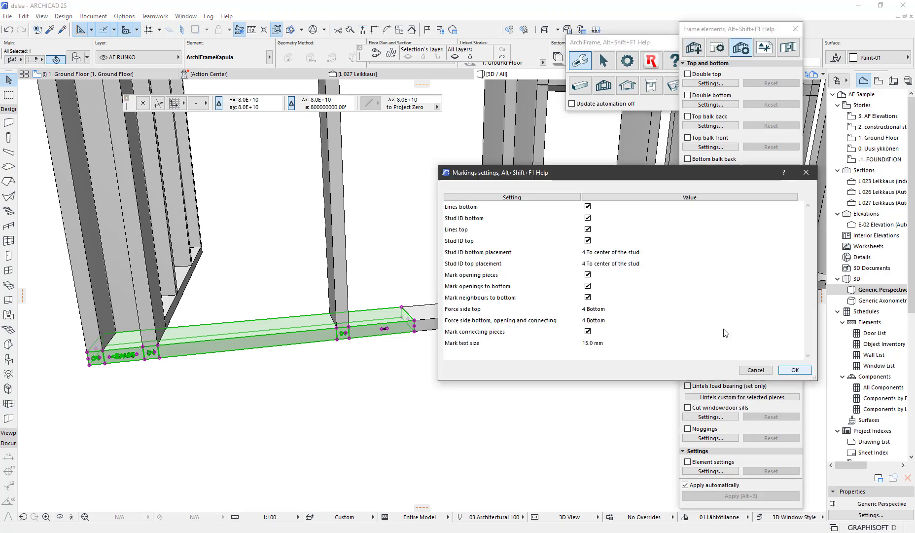
{"action": "left_click", "coordinate": [639, 342]}
{"action": "type", "text": "25"}
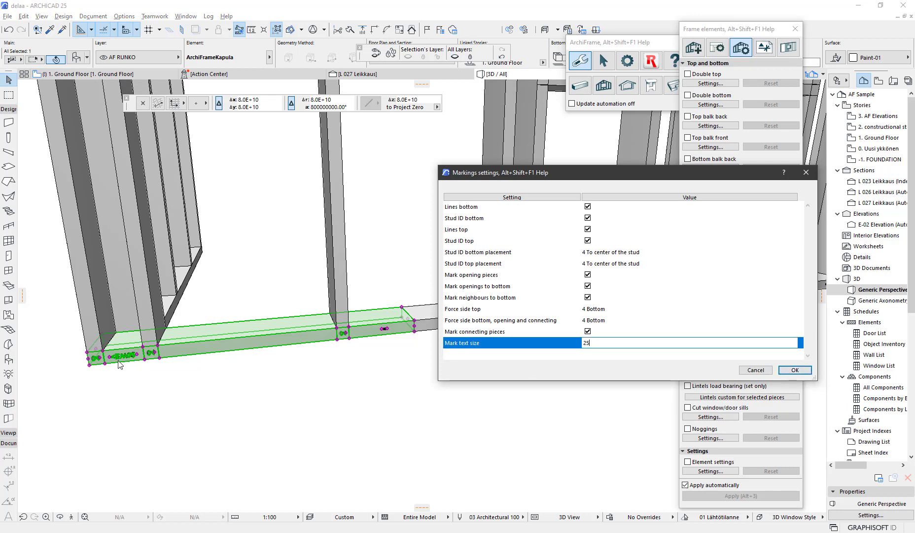
Step: Apply the 25 text size and re-export the bottom plate, overwriting 123456.bvn
{"action": "left_click", "coordinate": [795, 370]}
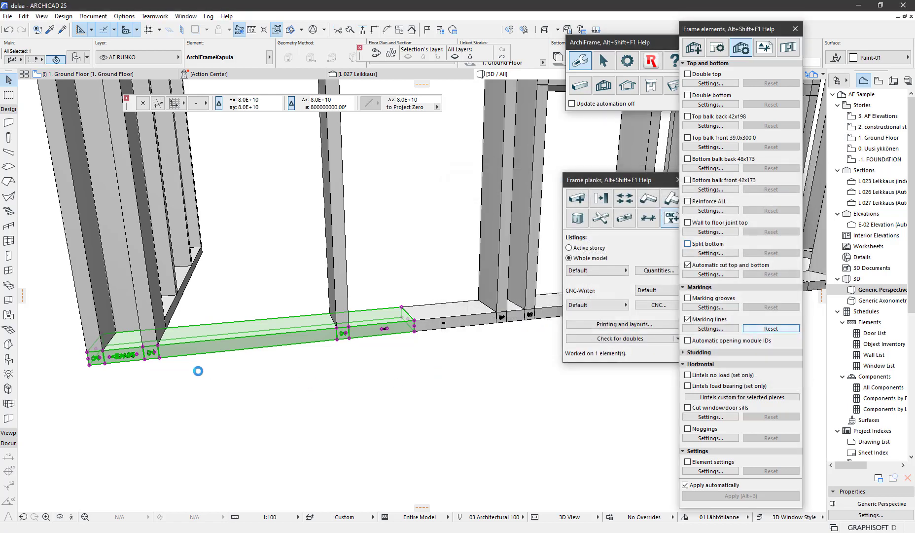
{"action": "scroll", "coordinate": [136, 370], "scroll_direction": "up", "scroll_amount": 3}
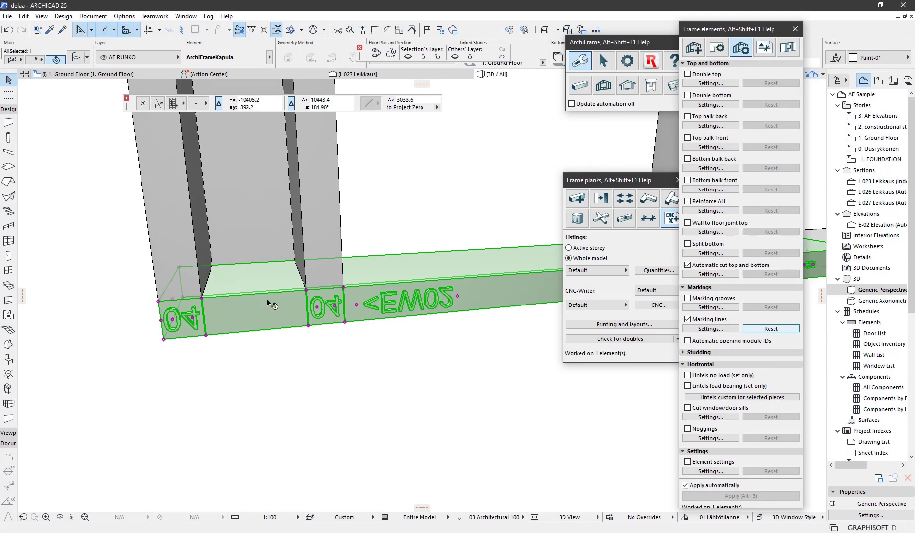
{"action": "scroll", "coordinate": [524, 375], "scroll_direction": "down", "scroll_amount": 3}
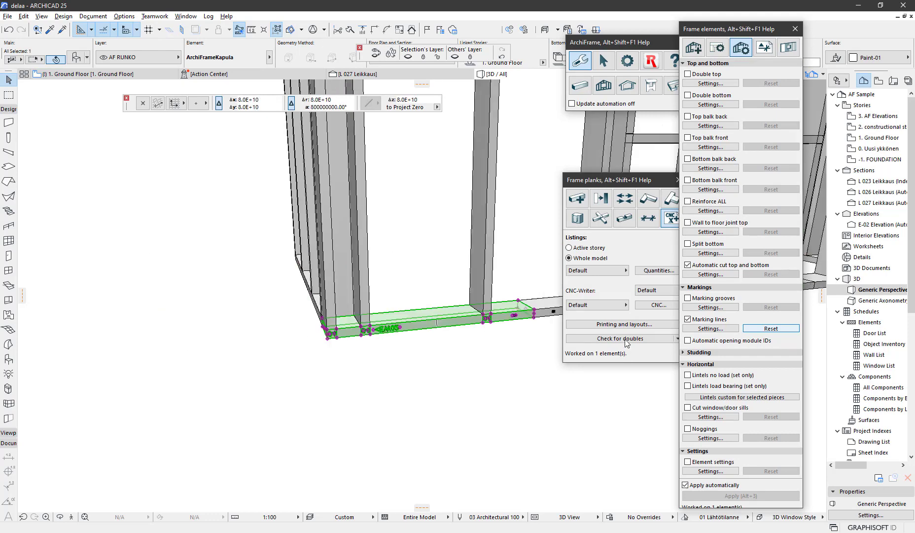
{"action": "left_click", "coordinate": [622, 292]}
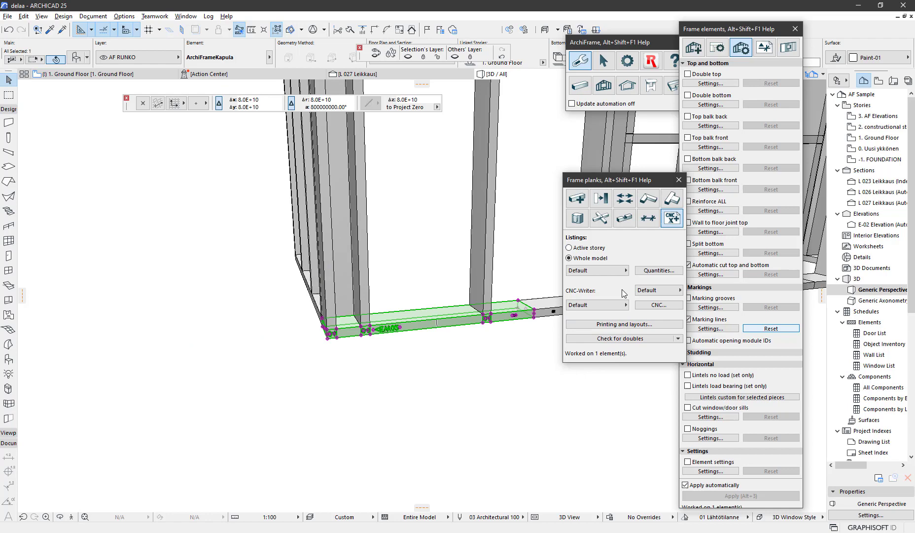
{"action": "left_click", "coordinate": [668, 305]}
{"action": "left_click", "coordinate": [831, 403]}
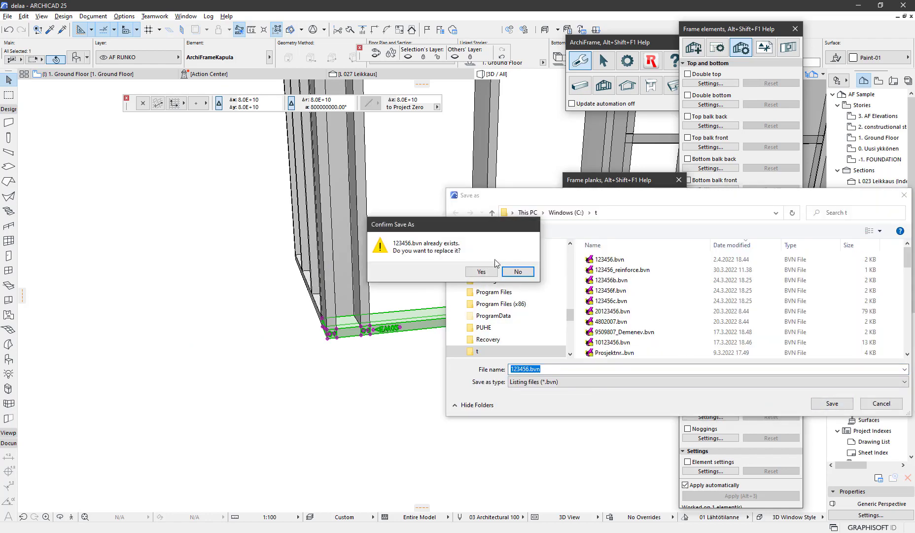
{"action": "left_click", "coordinate": [481, 272]}
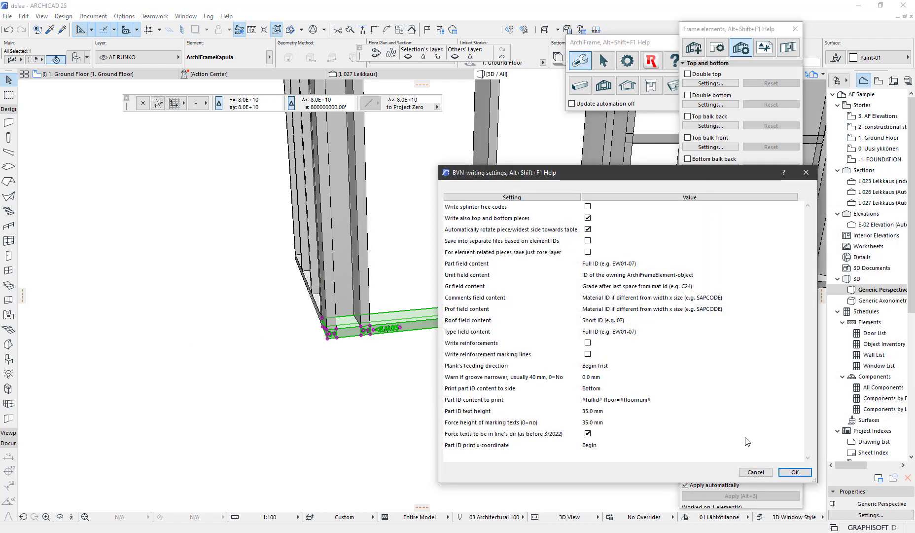
{"action": "left_click", "coordinate": [794, 472]}
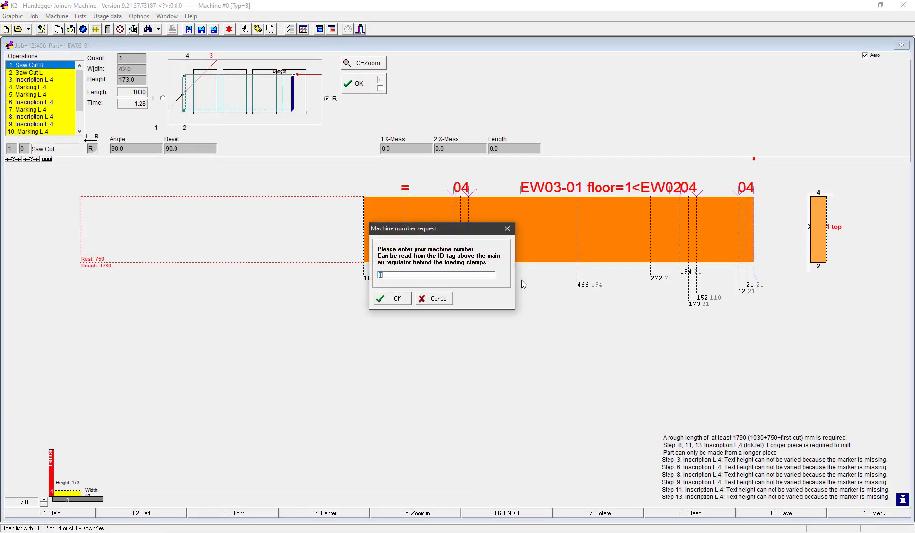
Step: Cancel the machine-number request and rotate part EW03-01 with F7 to view its inscriptions
{"action": "left_click", "coordinate": [437, 298]}
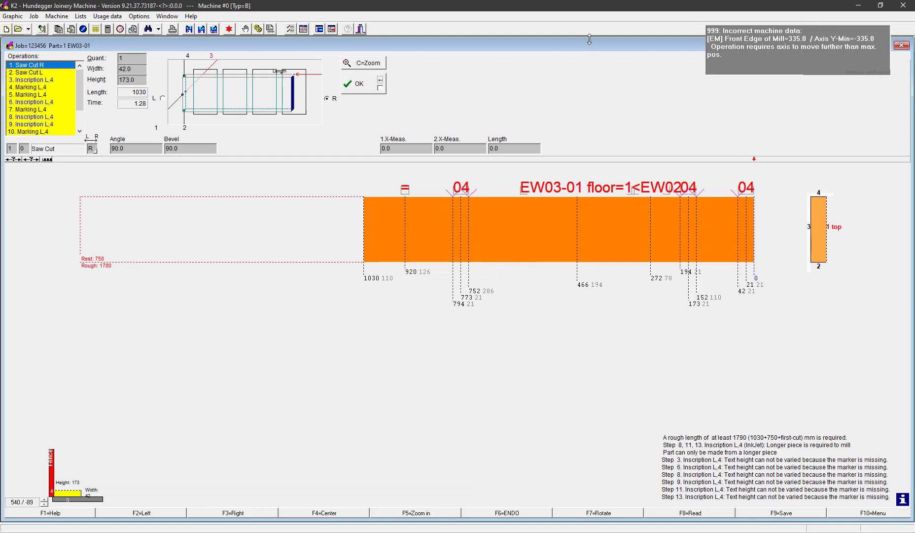
{"action": "key", "text": "F7"}
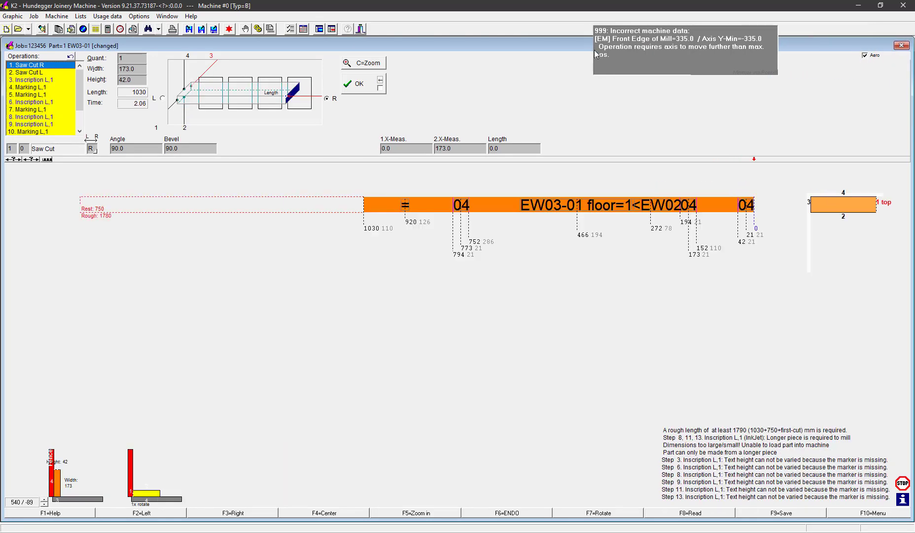